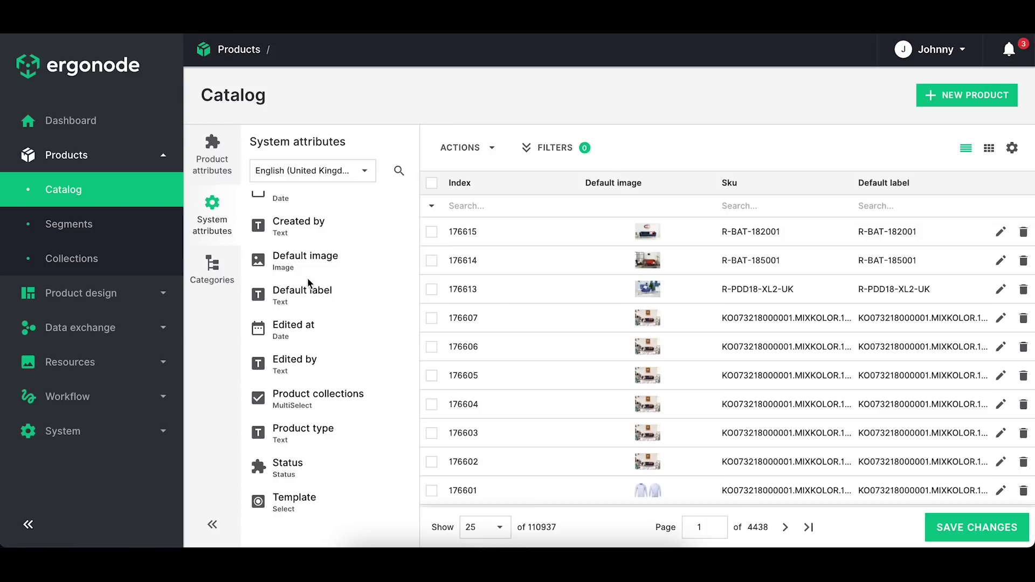
- Find Main Image in Product attributes, add it as a catalog grid column, and clear the search
{"action": "left_click", "coordinate": [212, 152]}
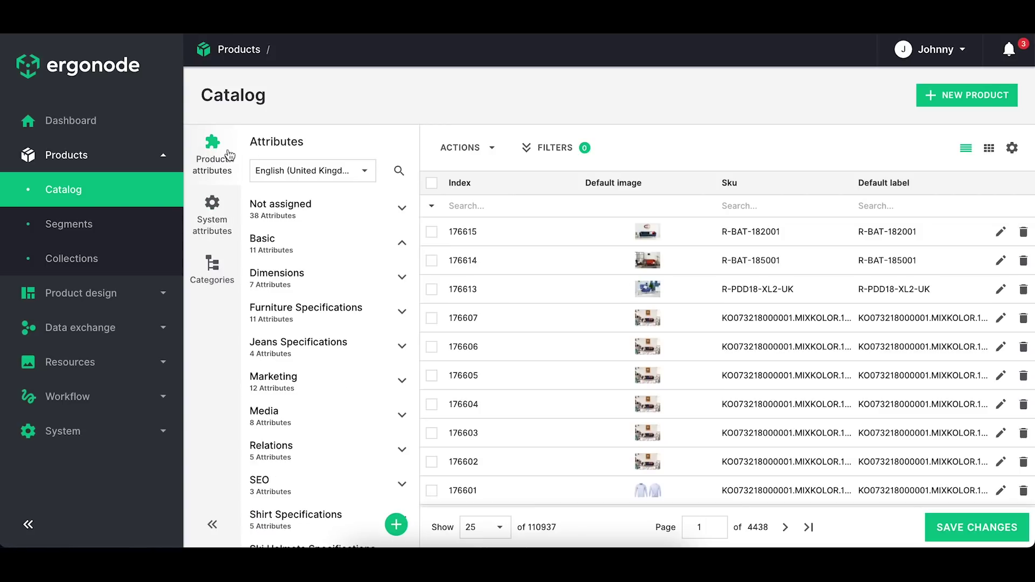
{"action": "left_click", "coordinate": [399, 171]}
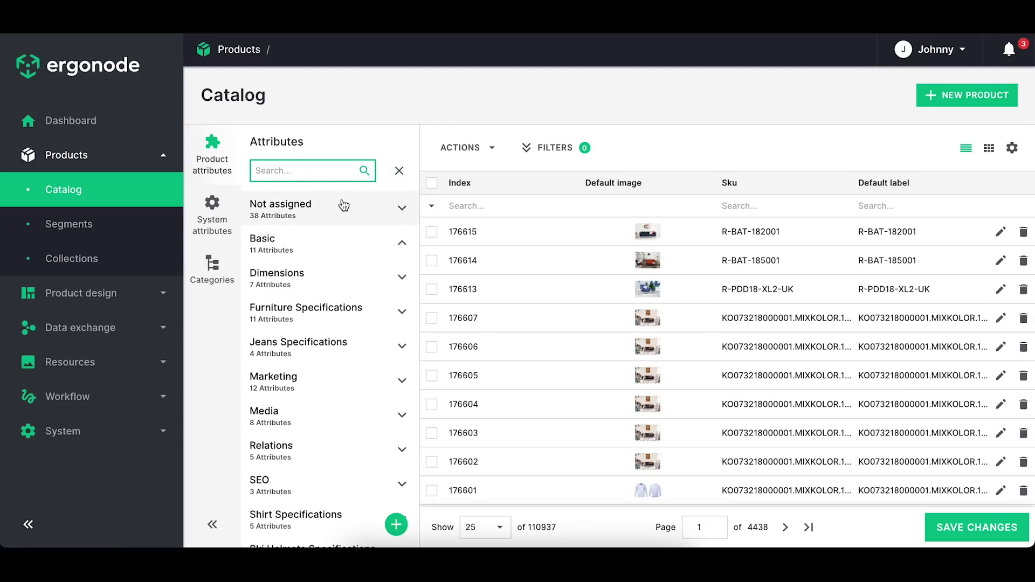
{"action": "type", "text": "Main"}
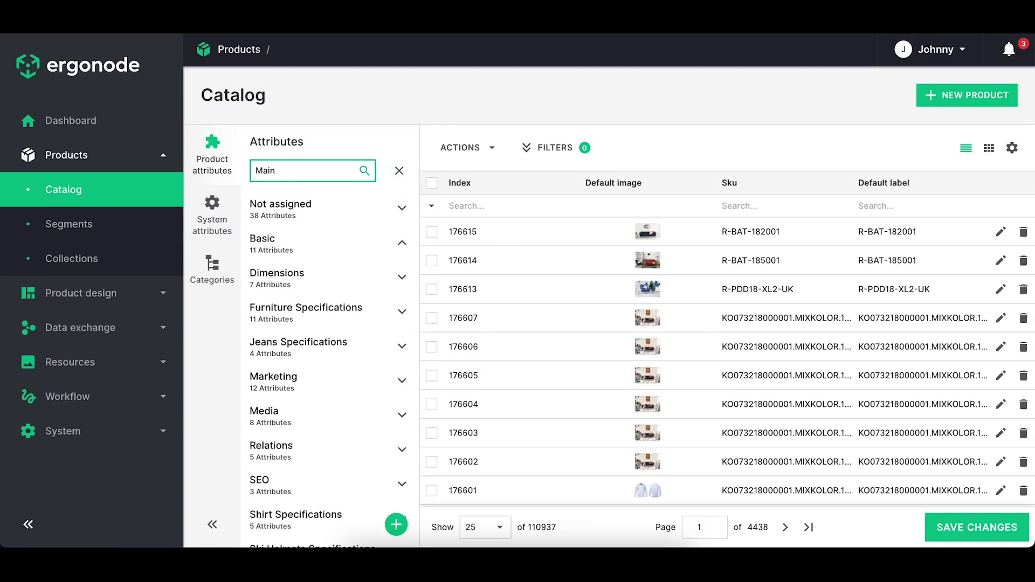
{"action": "left_click", "coordinate": [289, 243]}
{"action": "left_click_drag", "start_coordinate": [288, 244], "coordinate": [494, 211]}
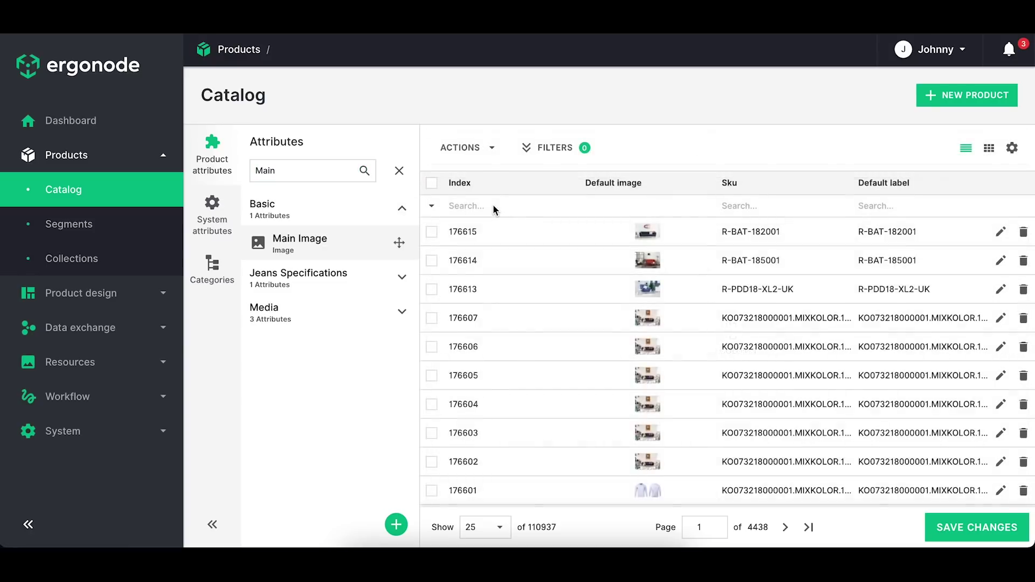
{"action": "left_click", "coordinate": [402, 209]}
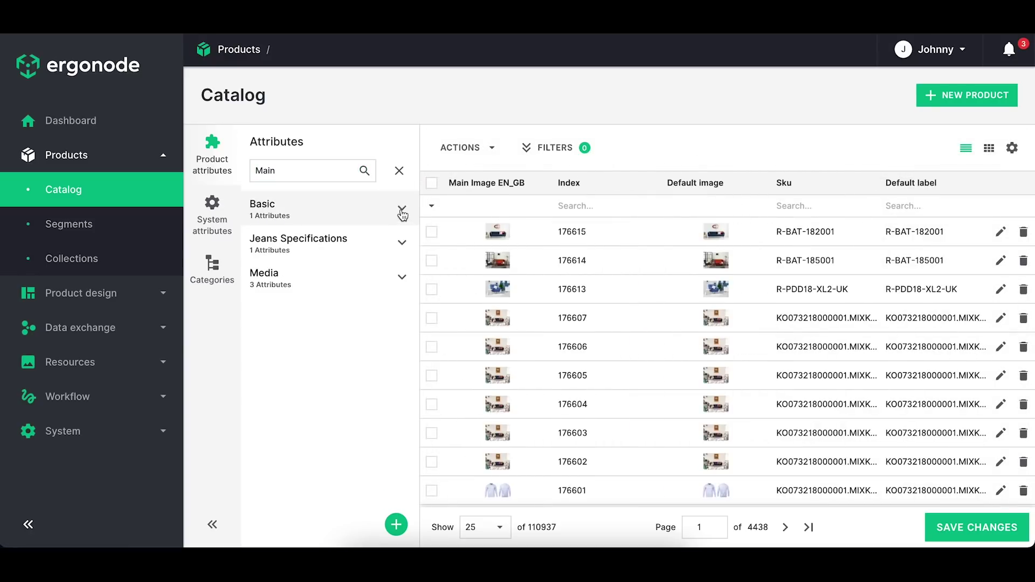
{"action": "left_click", "coordinate": [398, 172]}
- Add the Template system attribute as a column and filter the grid to the watch template
{"action": "left_click", "coordinate": [212, 217]}
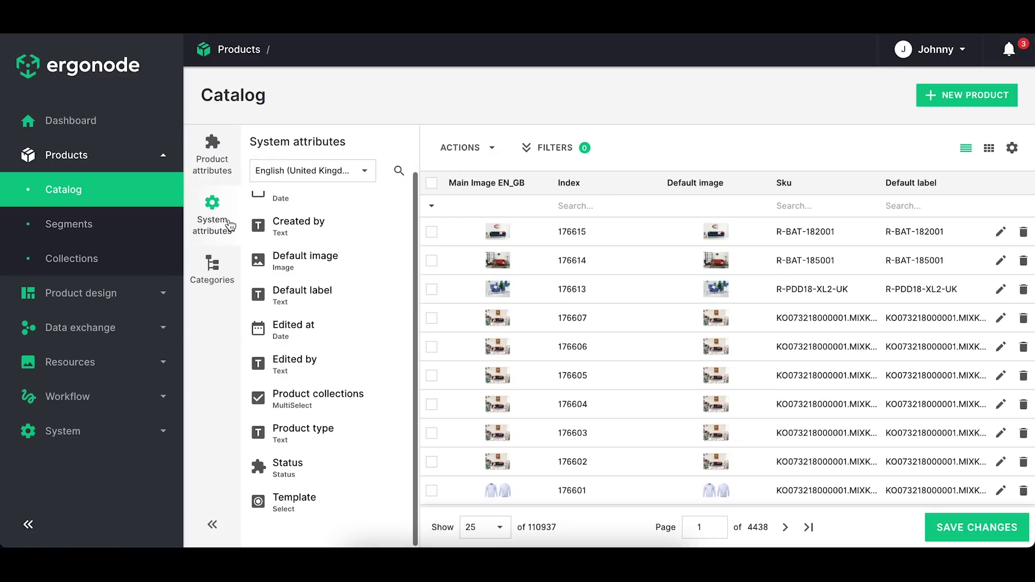
{"action": "left_click_drag", "start_coordinate": [304, 503], "coordinate": [613, 301]}
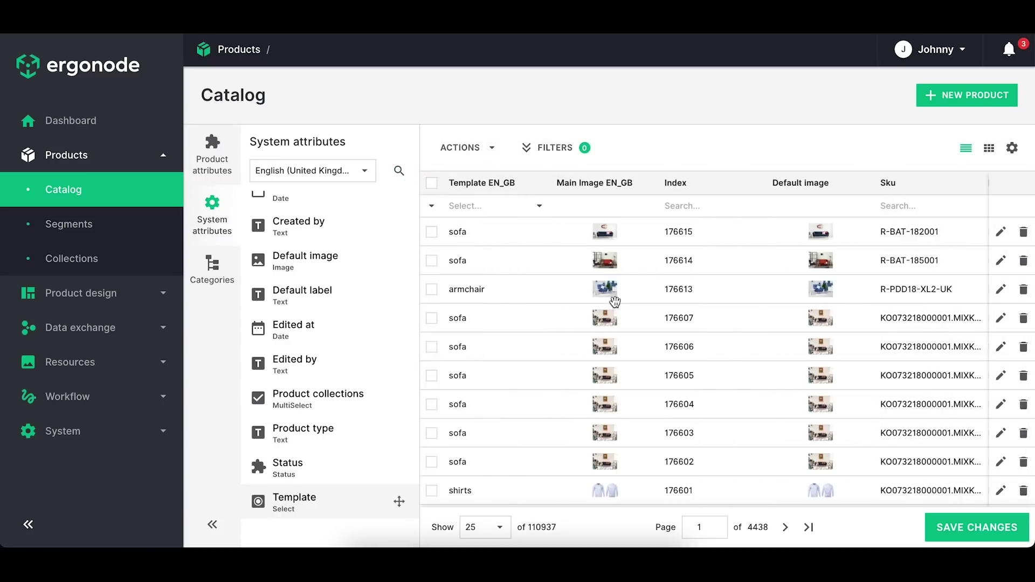
{"action": "left_click", "coordinate": [538, 208]}
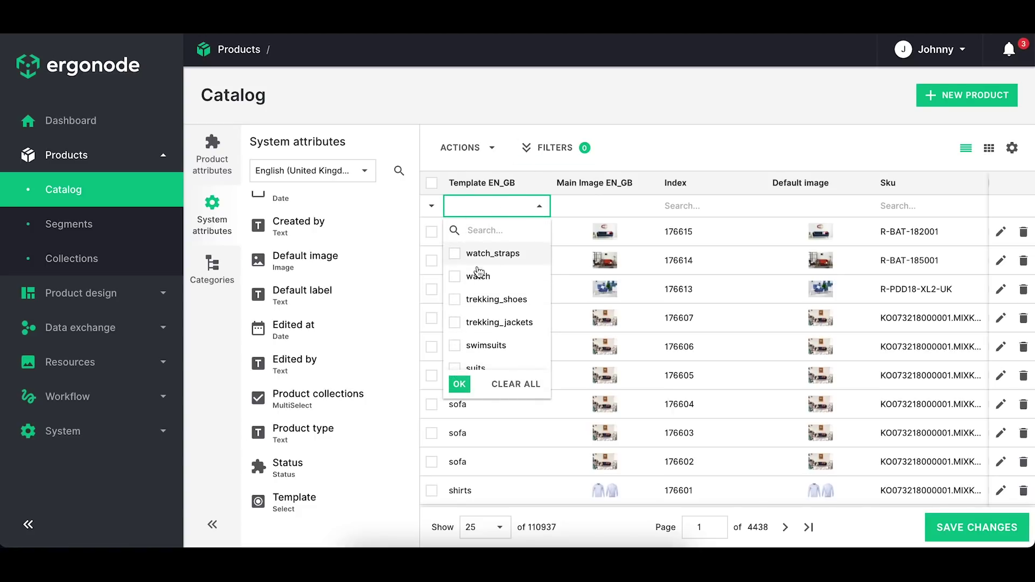
{"action": "left_click", "coordinate": [475, 276]}
{"action": "left_click", "coordinate": [459, 385]}
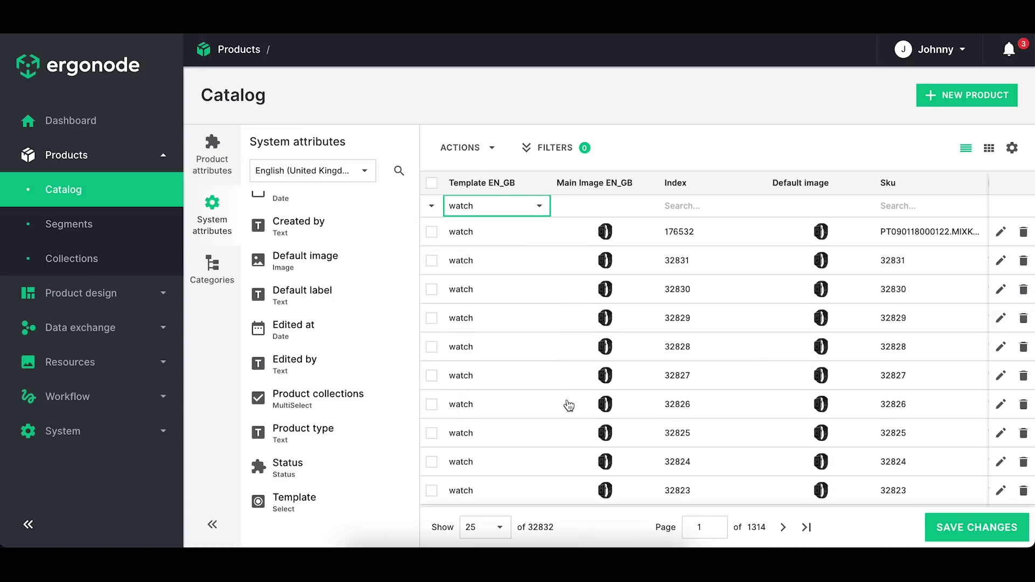
{"action": "scroll", "coordinate": [569, 406], "scroll_direction": "down", "scroll_amount": 5}
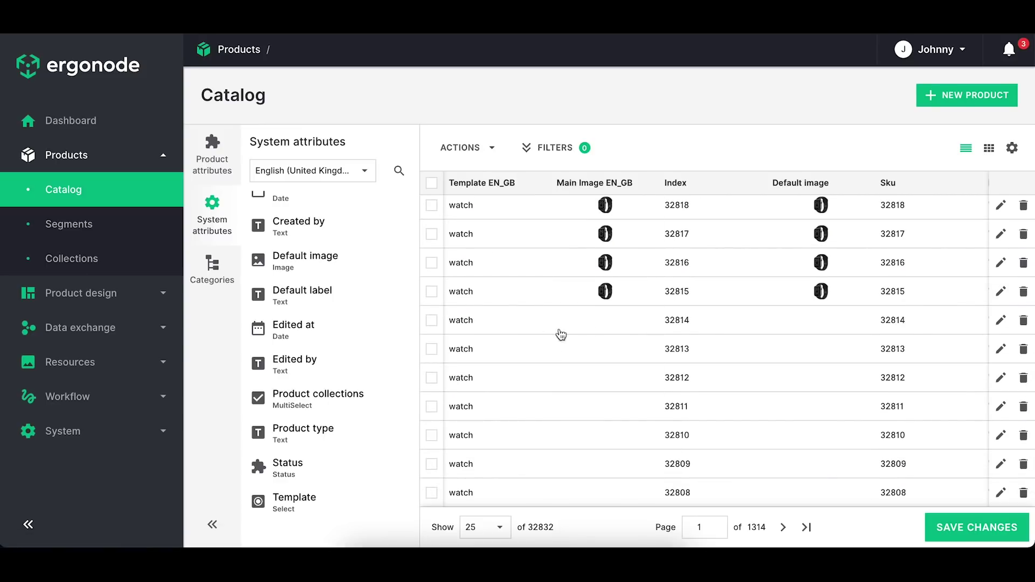
- Fill product 32815's main image down through products 32814–32809 and save the changes
{"action": "left_click", "coordinate": [612, 302]}
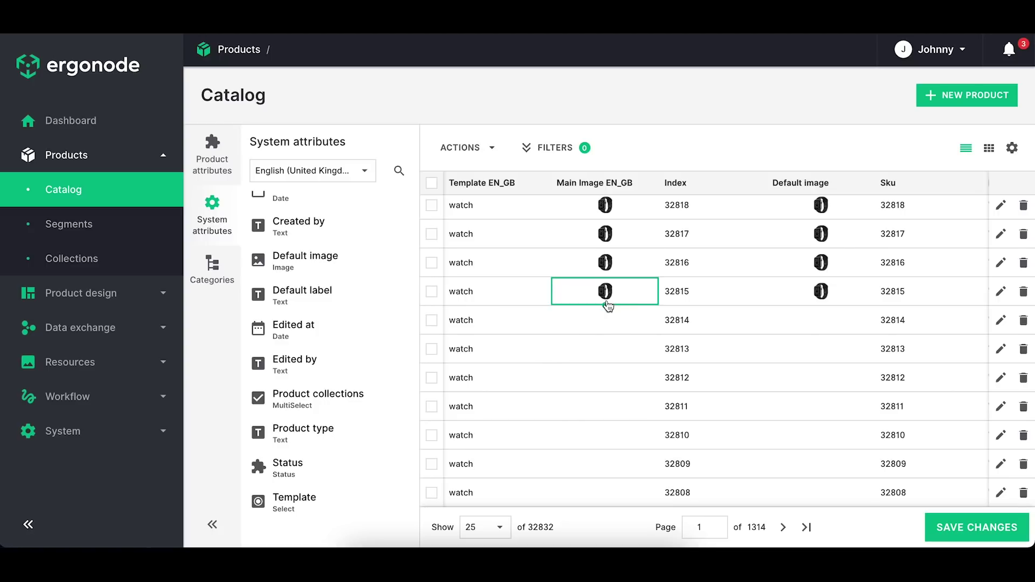
{"action": "left_click_drag", "start_coordinate": [606, 306], "coordinate": [613, 468]}
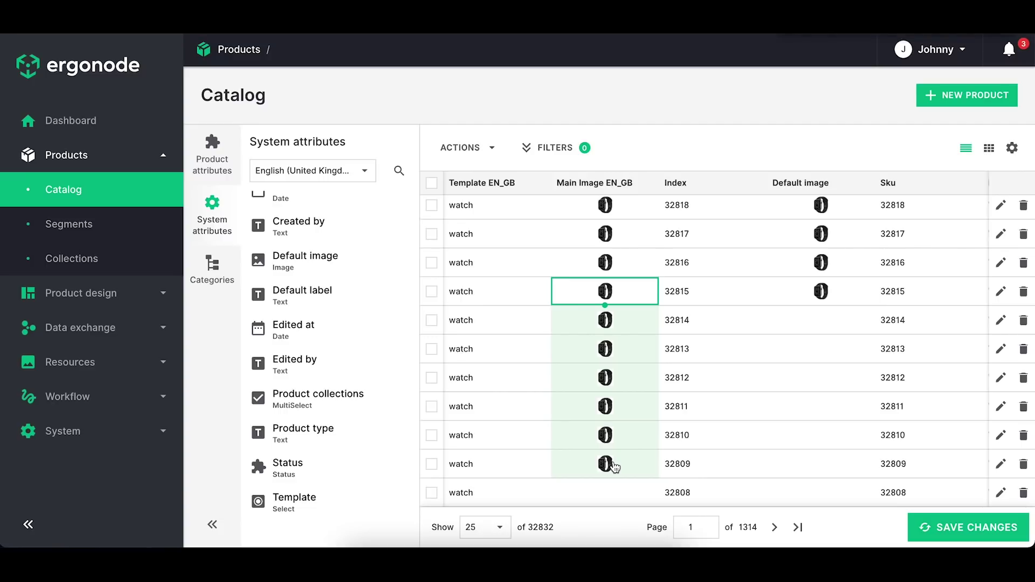
{"action": "left_click", "coordinate": [624, 403]}
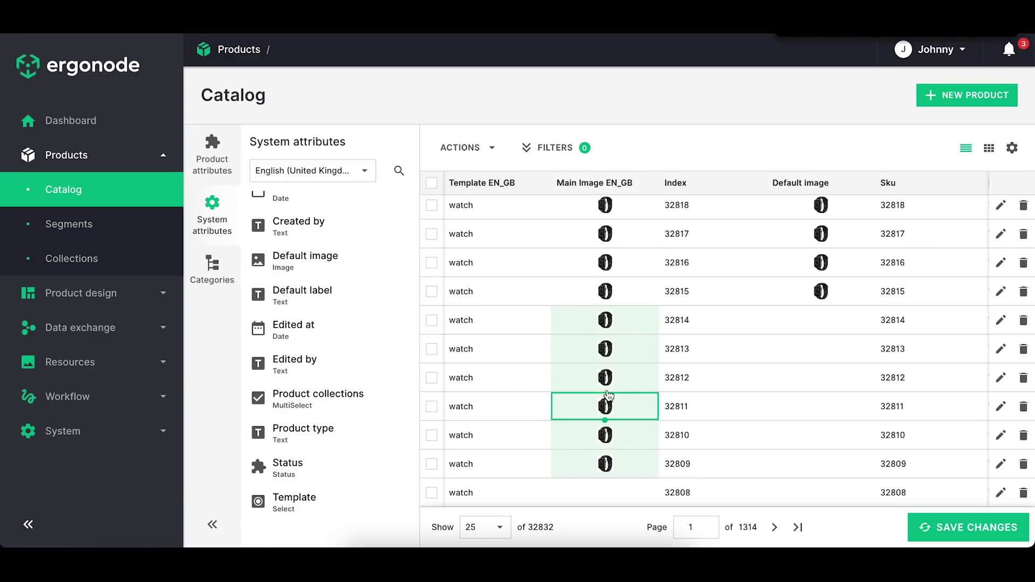
{"action": "left_click", "coordinate": [625, 386]}
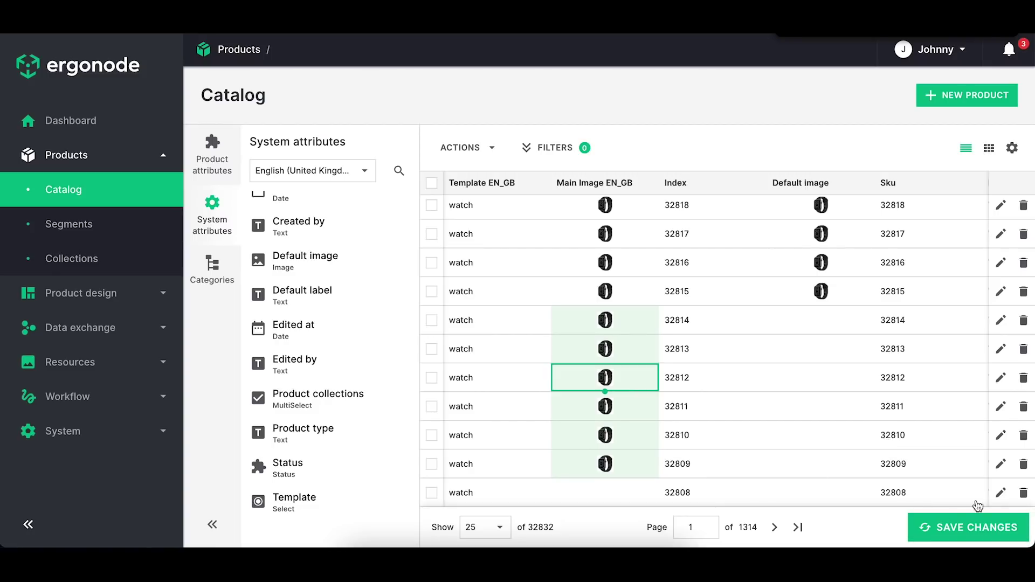
{"action": "left_click", "coordinate": [965, 540]}
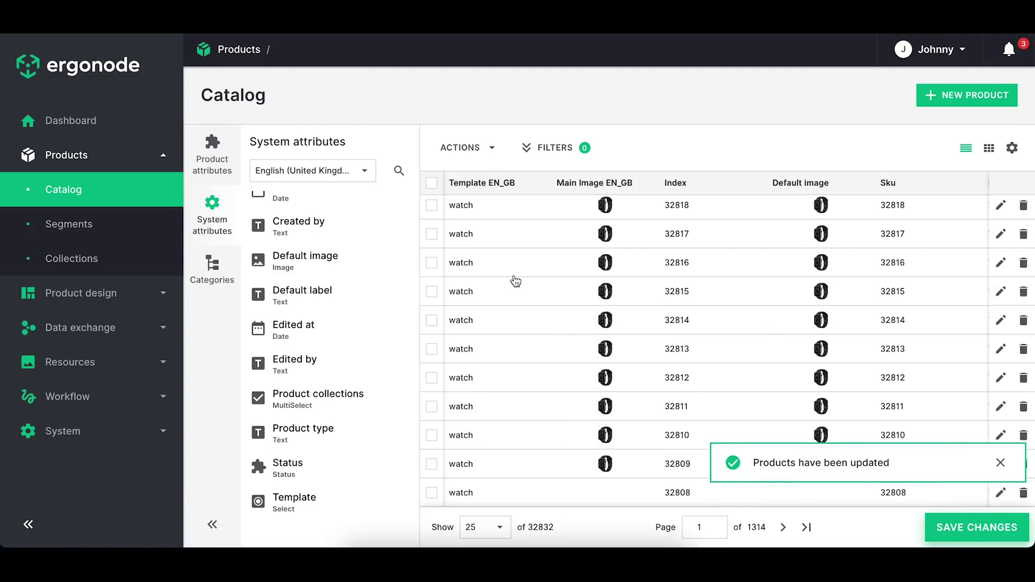
- Clear the watch template filter so all products show again
{"action": "left_click", "coordinate": [536, 210]}
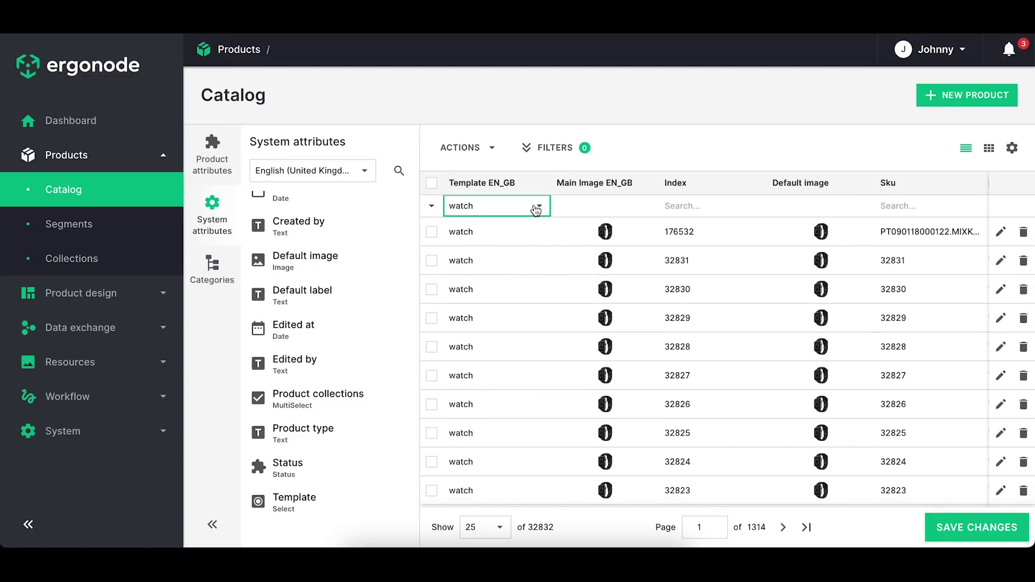
{"action": "left_click", "coordinate": [512, 384]}
{"action": "left_click", "coordinate": [457, 384]}
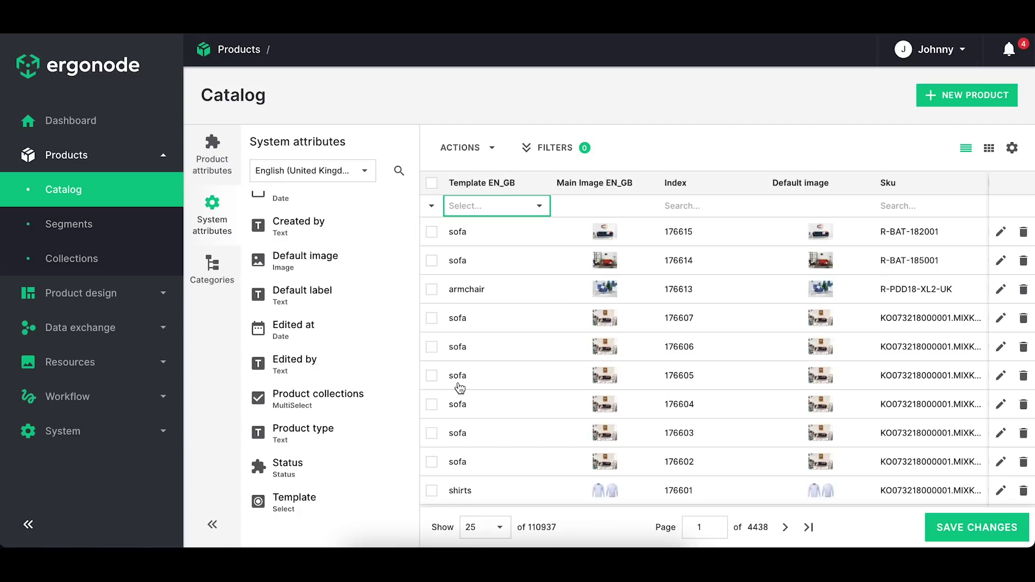
- Check products 176607, 176605, 176604 and 176603 and choose Edit products from Actions
{"action": "left_click", "coordinate": [432, 319]}
{"action": "left_click", "coordinate": [432, 376]}
{"action": "left_click", "coordinate": [432, 405]}
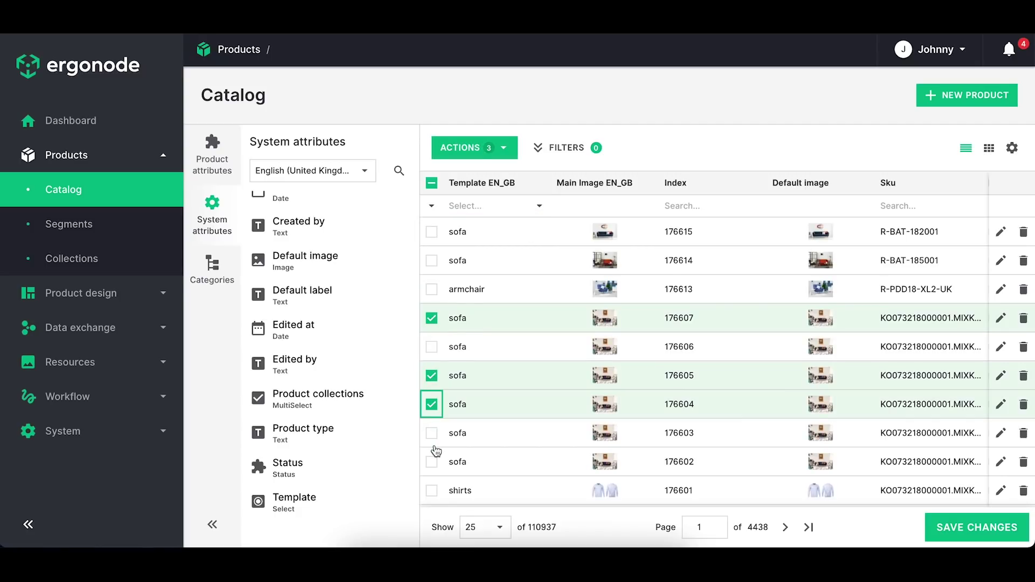
{"action": "left_click", "coordinate": [432, 433]}
{"action": "left_click", "coordinate": [472, 152]}
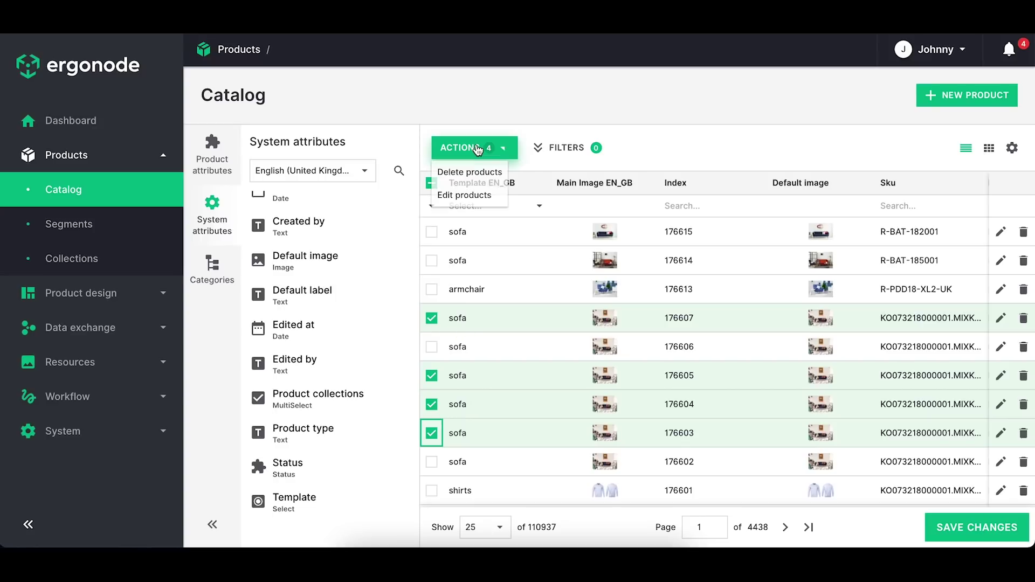
{"action": "left_click", "coordinate": [454, 195]}
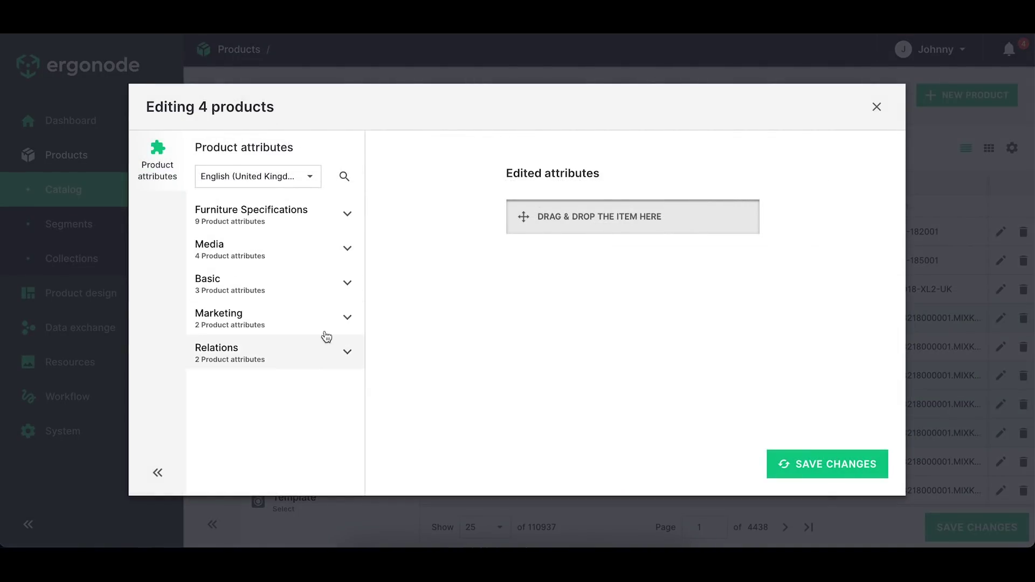
- Add the Main Image and Description attributes to the bulk editor's edited attributes
{"action": "left_click", "coordinate": [256, 252]}
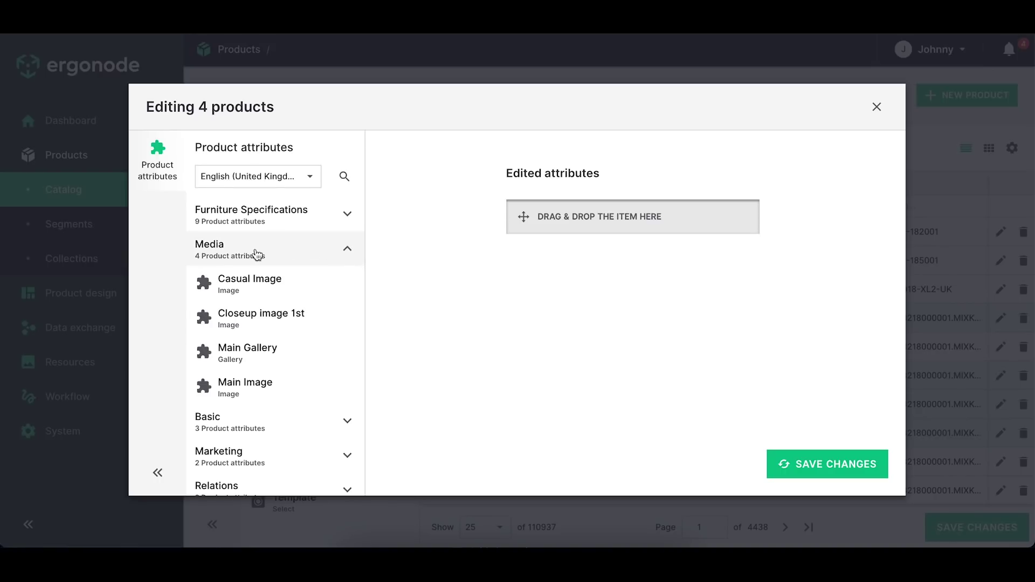
{"action": "left_click_drag", "start_coordinate": [265, 386], "coordinate": [577, 222]}
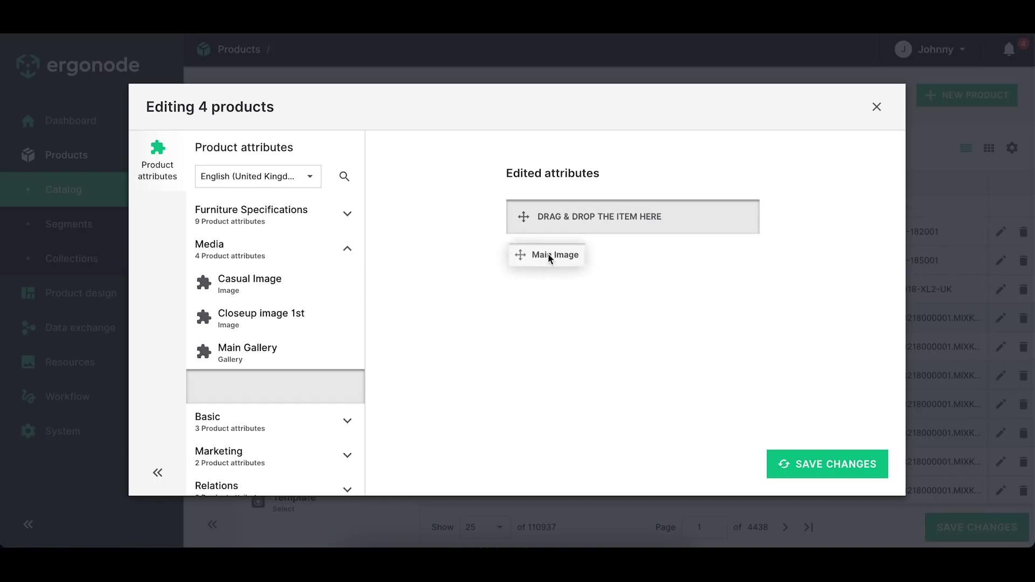
{"action": "left_click", "coordinate": [309, 258]}
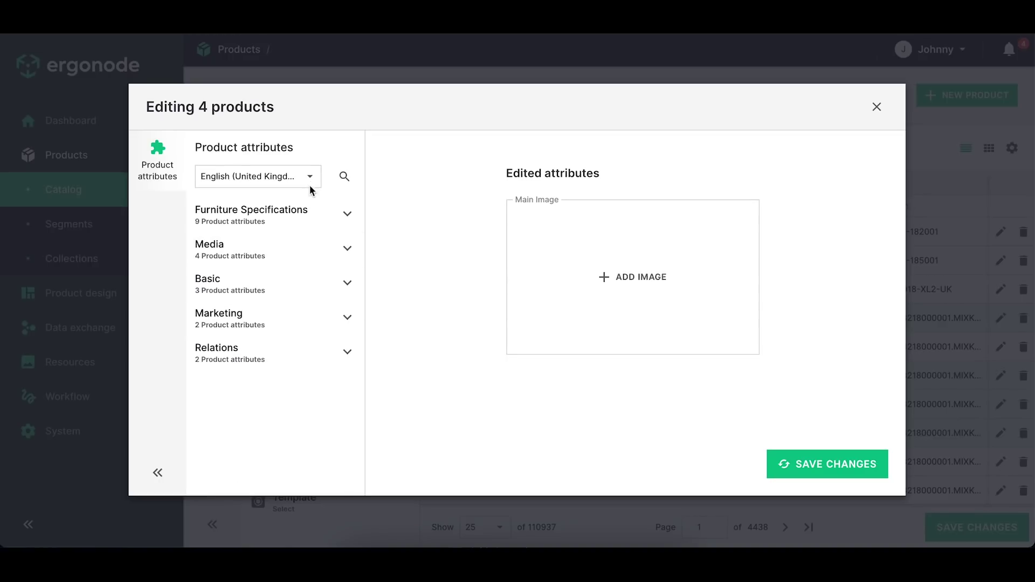
{"action": "left_click", "coordinate": [344, 178]}
{"action": "type", "text": "desc"}
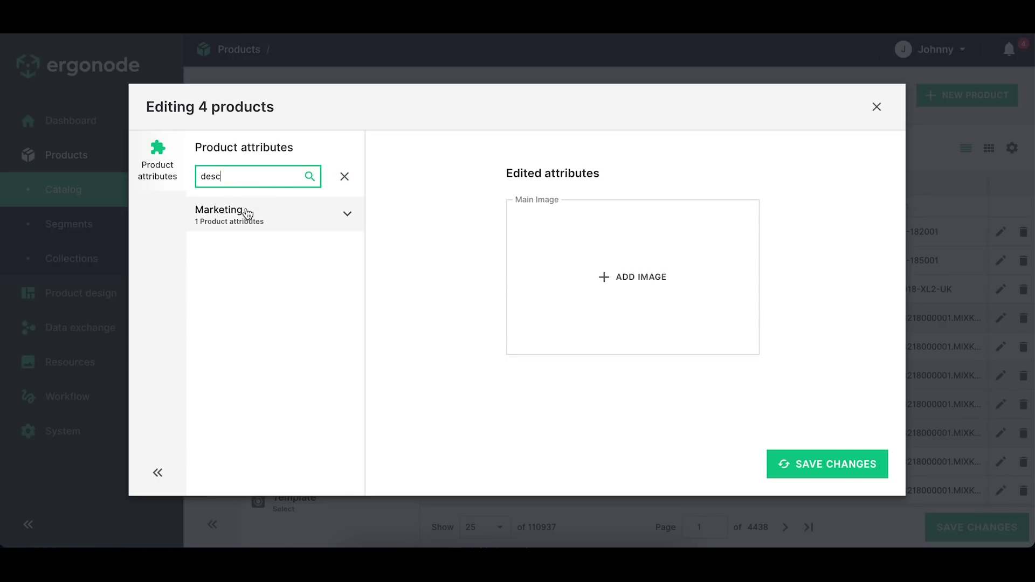
{"action": "left_click", "coordinate": [248, 213]}
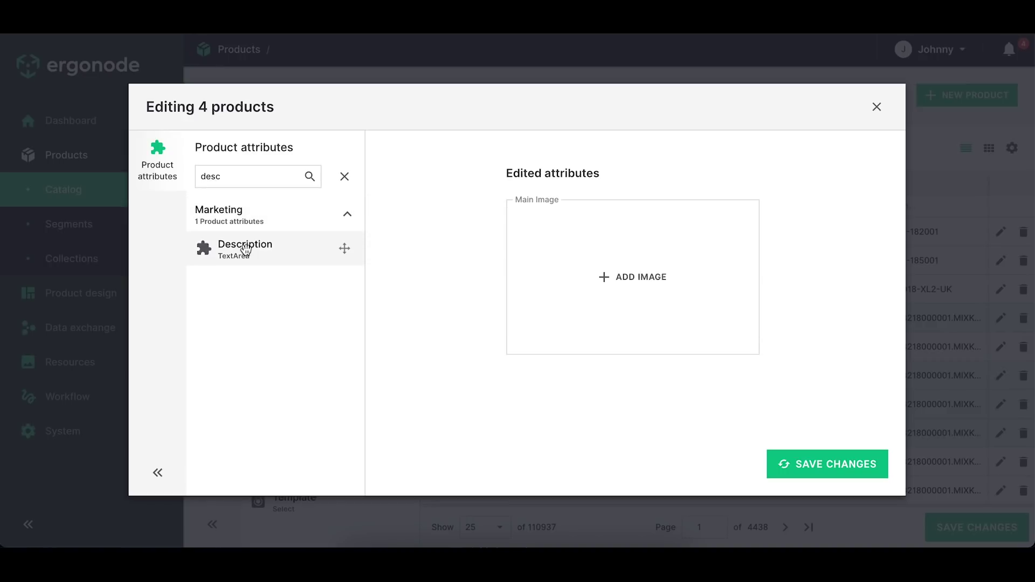
{"action": "mouse_move", "coordinate": [247, 249]}
{"action": "left_mouse_down"}
{"action": "mouse_move", "coordinate": [498, 385]}
{"action": "mouse_move", "coordinate": [586, 213]}
{"action": "left_mouse_up"}
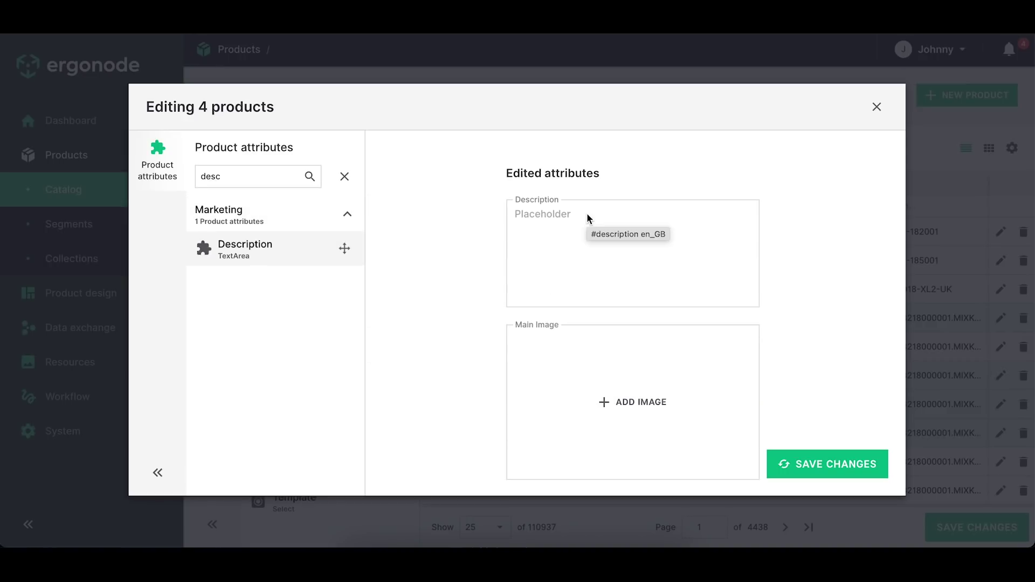
- Enter the description 'This is new description.' and attach the blue suit photo as main image
{"action": "left_click", "coordinate": [544, 217]}
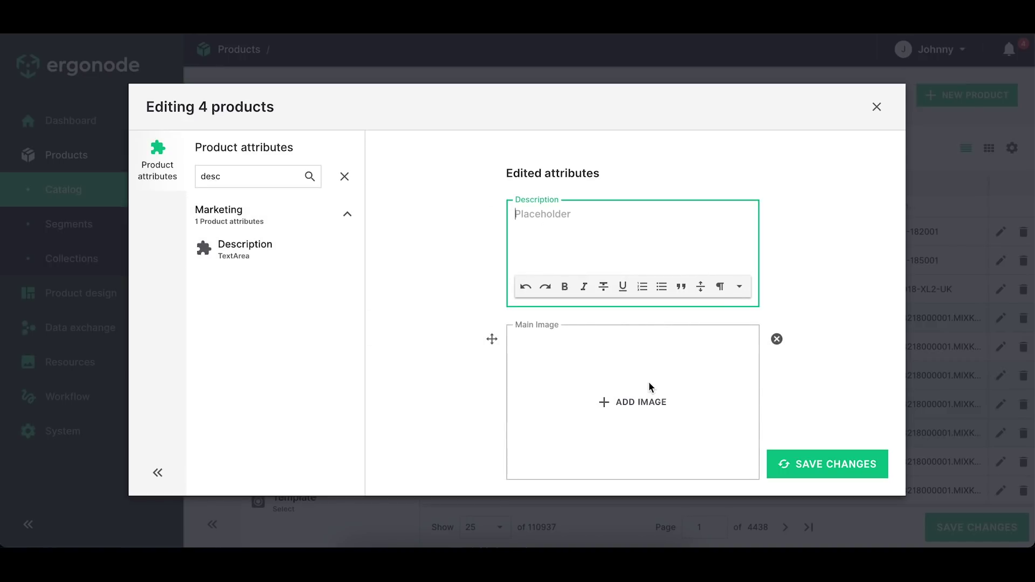
{"action": "type", "text": "This is new description."}
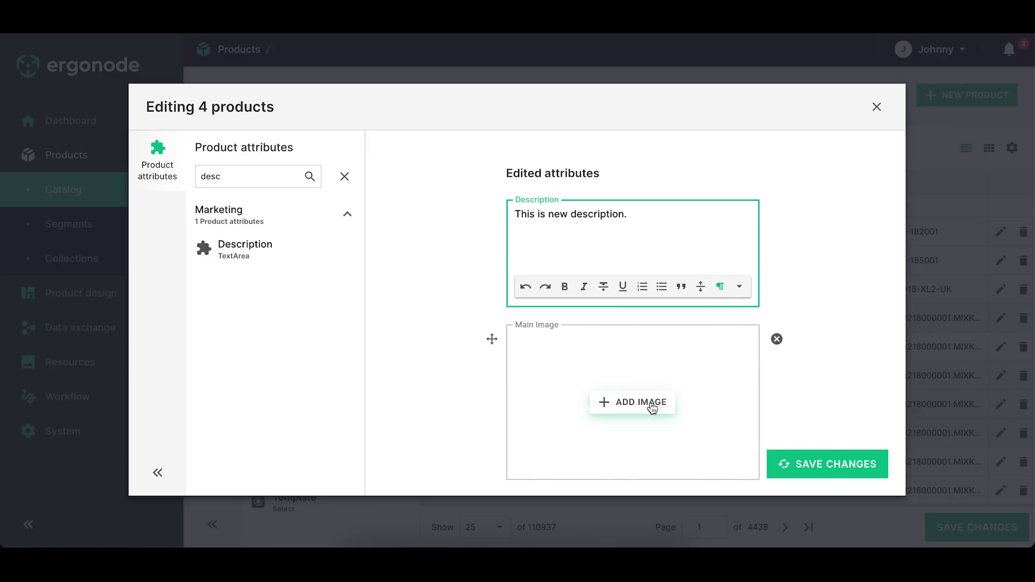
{"action": "left_click", "coordinate": [647, 402]}
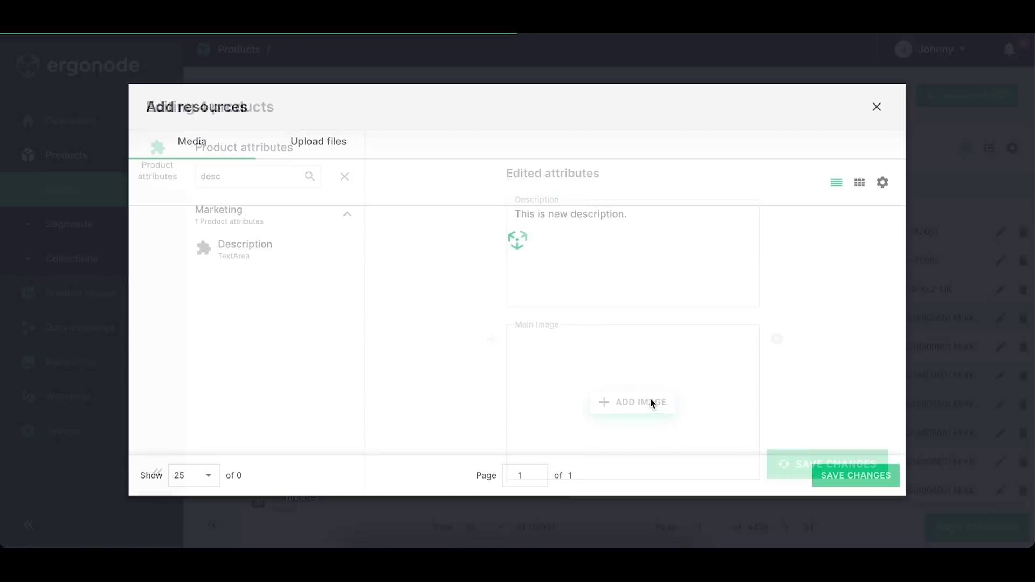
{"action": "left_click", "coordinate": [392, 326]}
{"action": "left_click", "coordinate": [819, 477]}
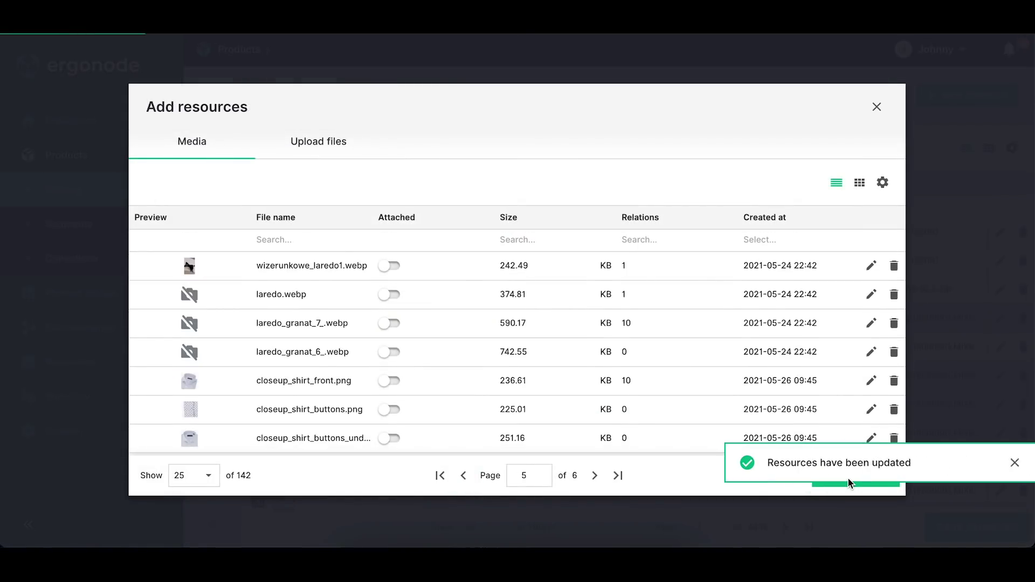
{"action": "left_click", "coordinate": [328, 136]}
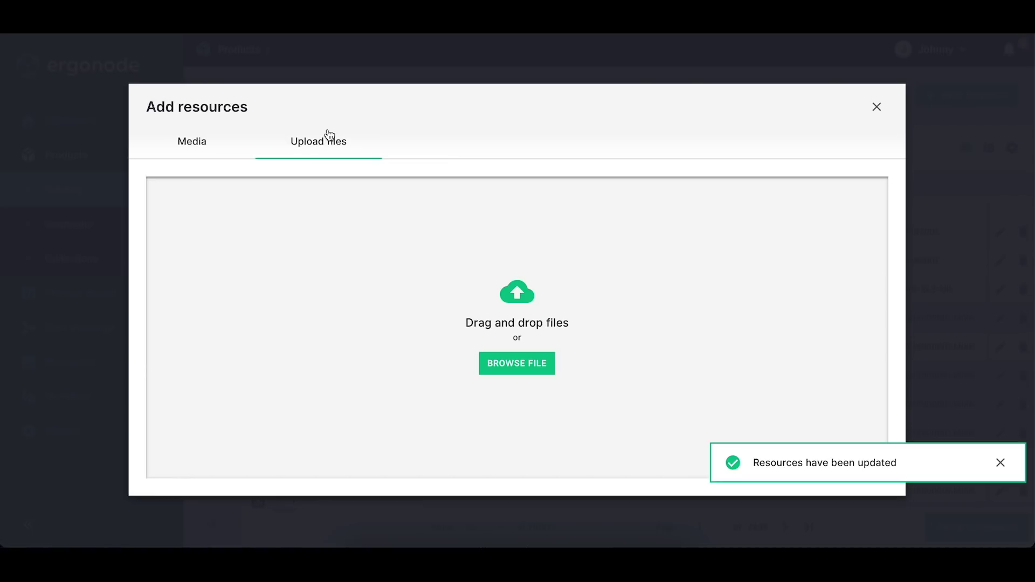
{"action": "left_click", "coordinate": [878, 109]}
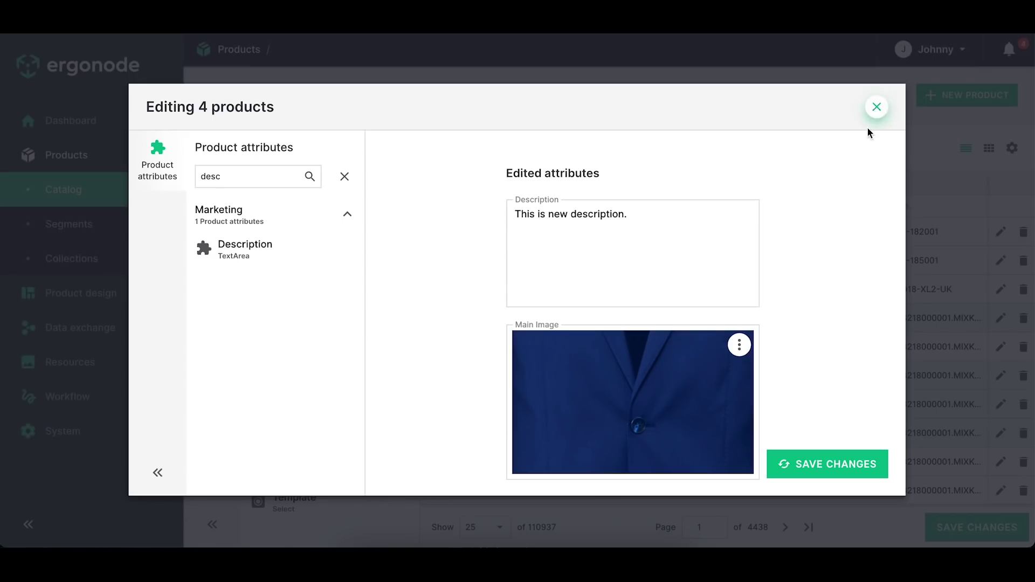
{"action": "scroll", "coordinate": [824, 373], "scroll_direction": "down", "scroll_amount": 1}
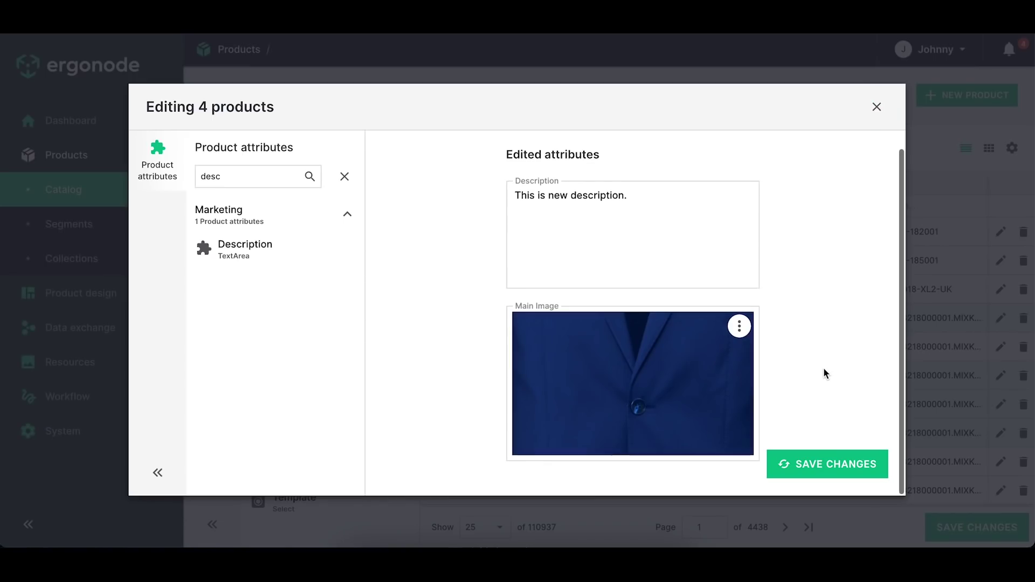
- Save the bulk edit and confirm processing it for all 4 products
{"action": "left_click", "coordinate": [806, 468]}
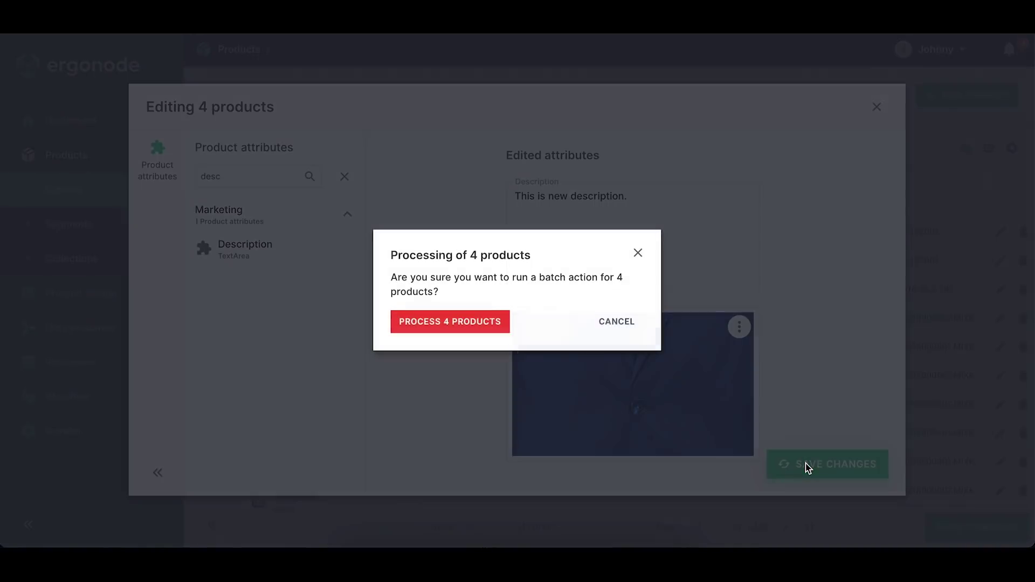
{"action": "left_click", "coordinate": [487, 326]}
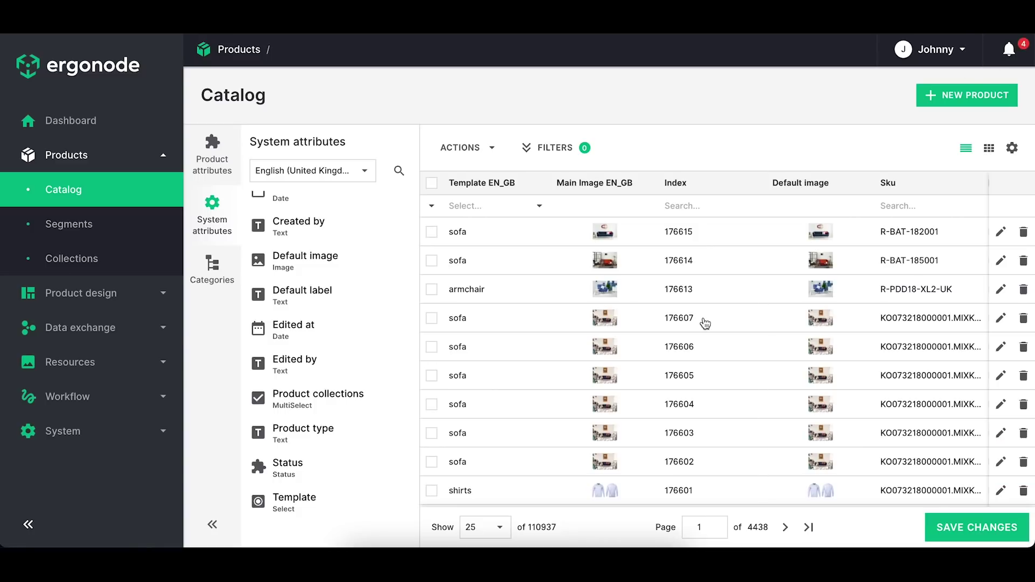
{"action": "scroll", "coordinate": [549, 351], "scroll_direction": "down", "scroll_amount": 1}
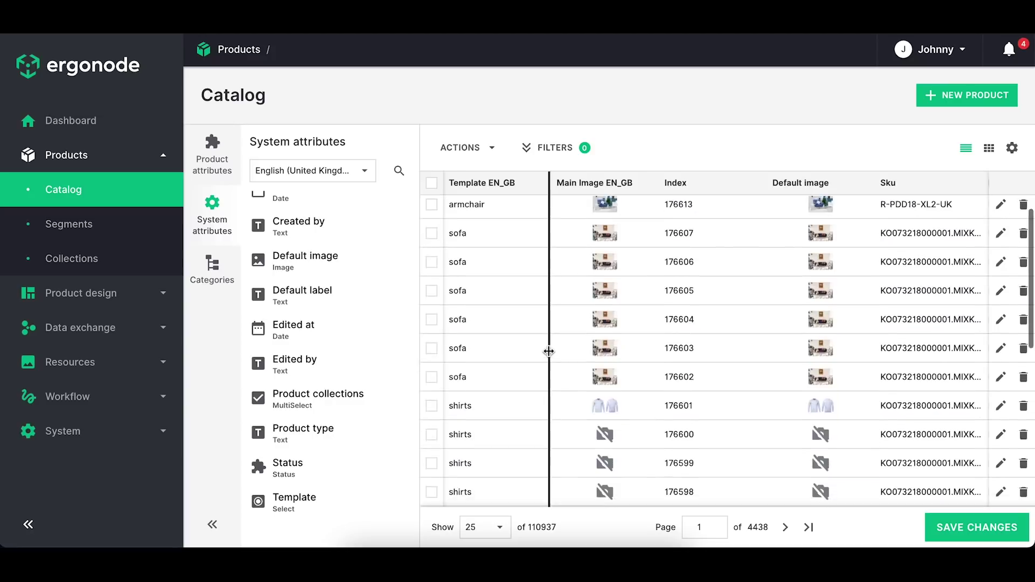
{"action": "scroll", "coordinate": [549, 352], "scroll_direction": "down", "scroll_amount": 2}
{"action": "scroll", "coordinate": [549, 351], "scroll_direction": "down", "scroll_amount": 2}
{"action": "scroll", "coordinate": [548, 351], "scroll_direction": "up", "scroll_amount": 2}
{"action": "scroll", "coordinate": [548, 351], "scroll_direction": "up", "scroll_amount": 3}
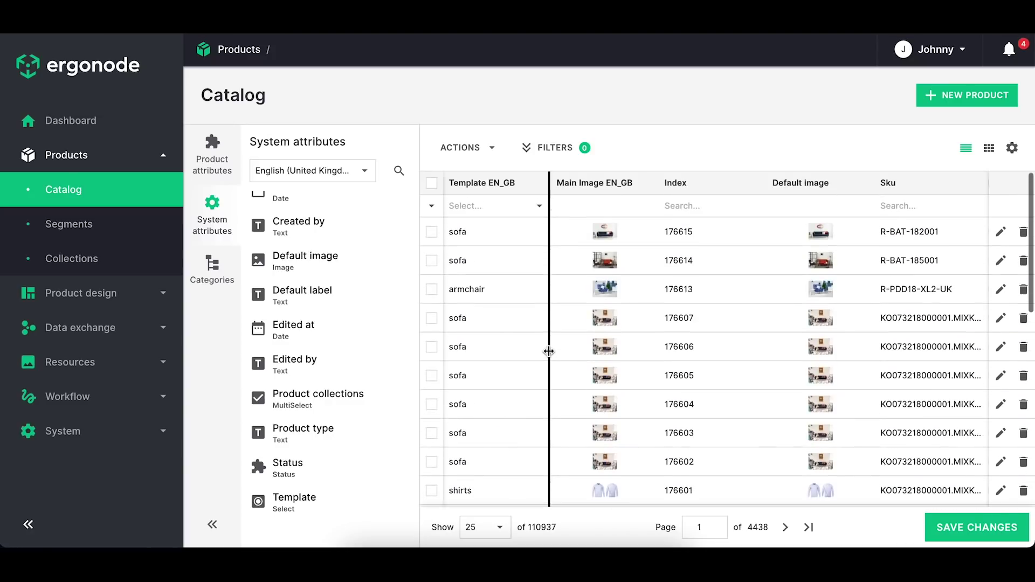